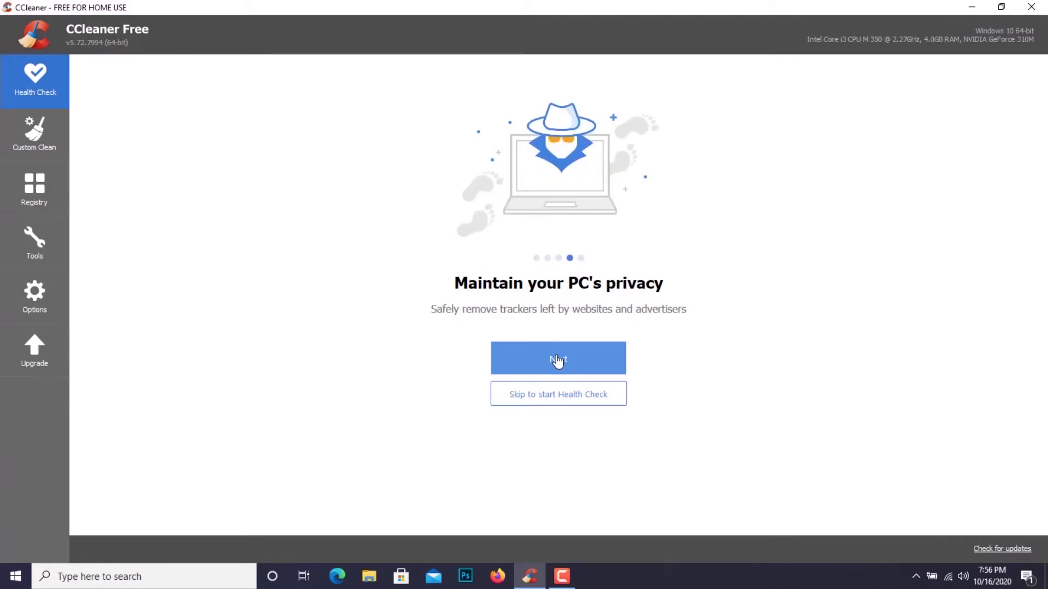
# - Finish the Health Check introduction, run the Health Check scan and fix the issues it finds
pyautogui.click(557, 360)
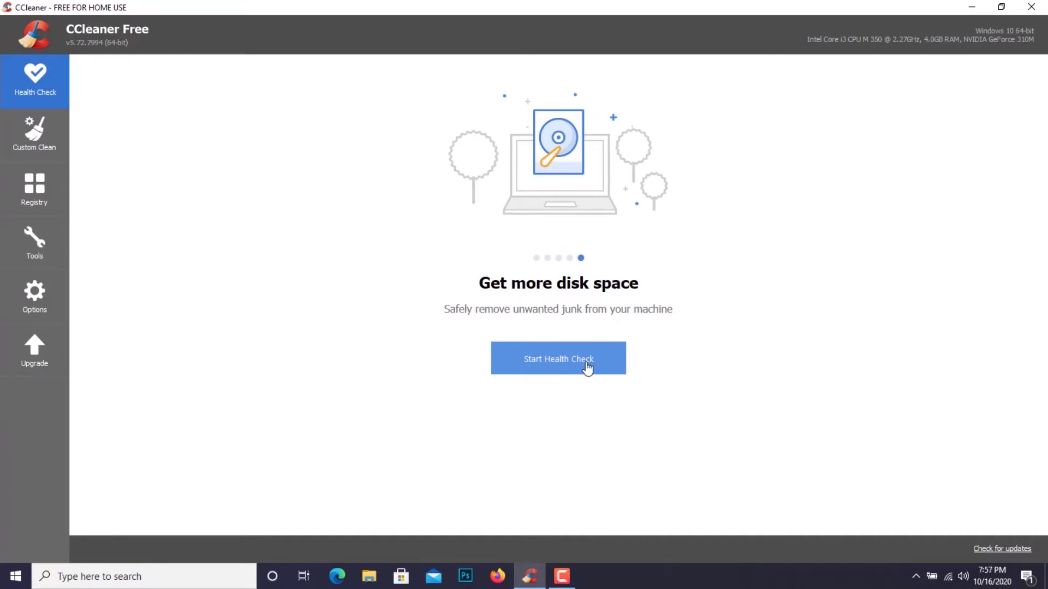
pyautogui.click(576, 363)
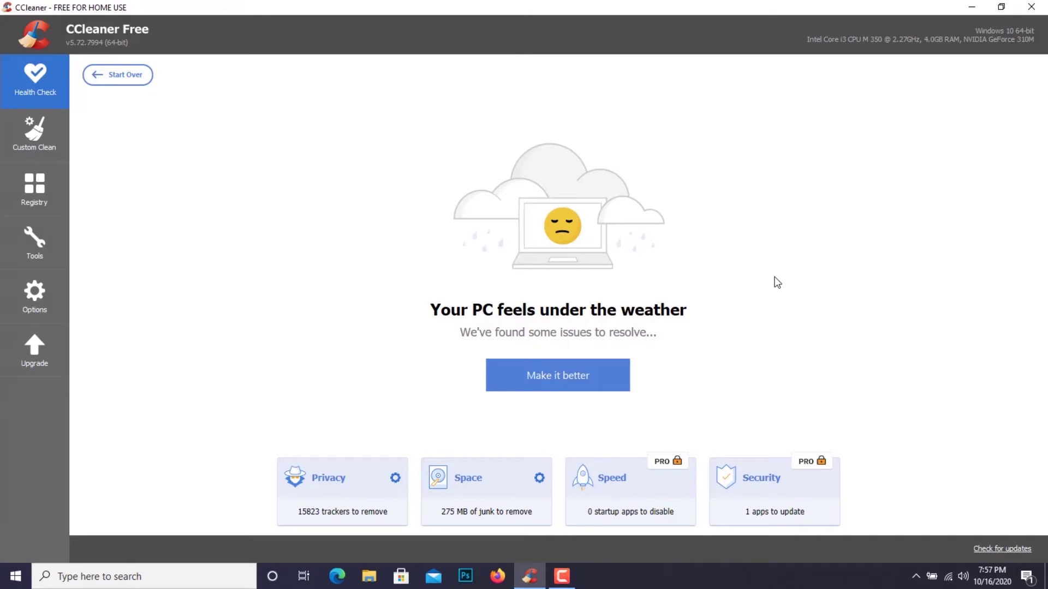
pyautogui.click(562, 384)
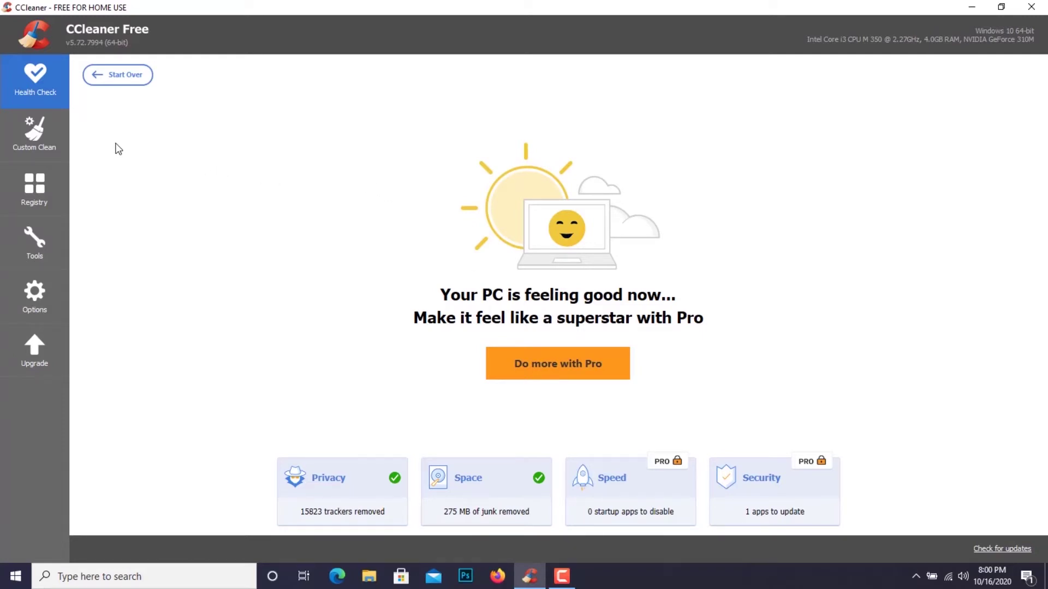
# - Review the Custom Clean items for Windows and Applications, then run the cleaner with the preselected items and approve deleting the files
pyautogui.click(47, 126)
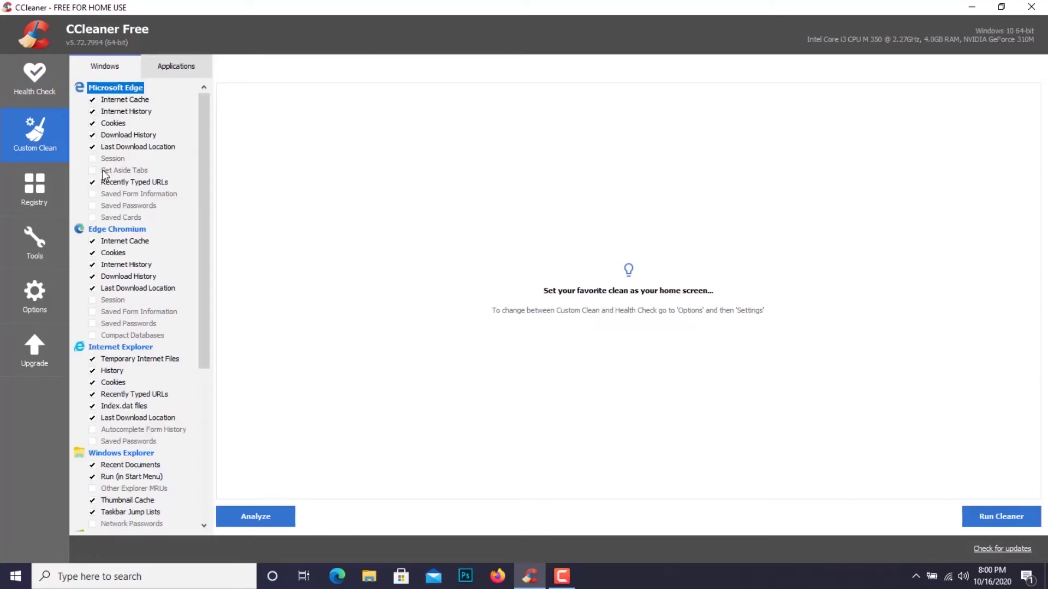
pyautogui.scroll(-2, 98, 236)
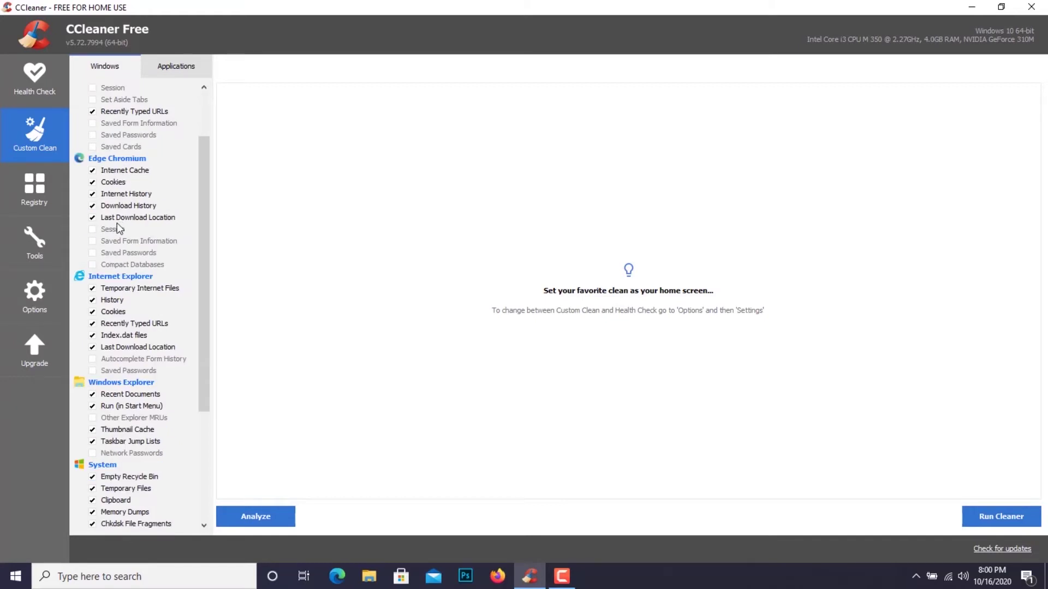
pyautogui.scroll(-3, 94, 243)
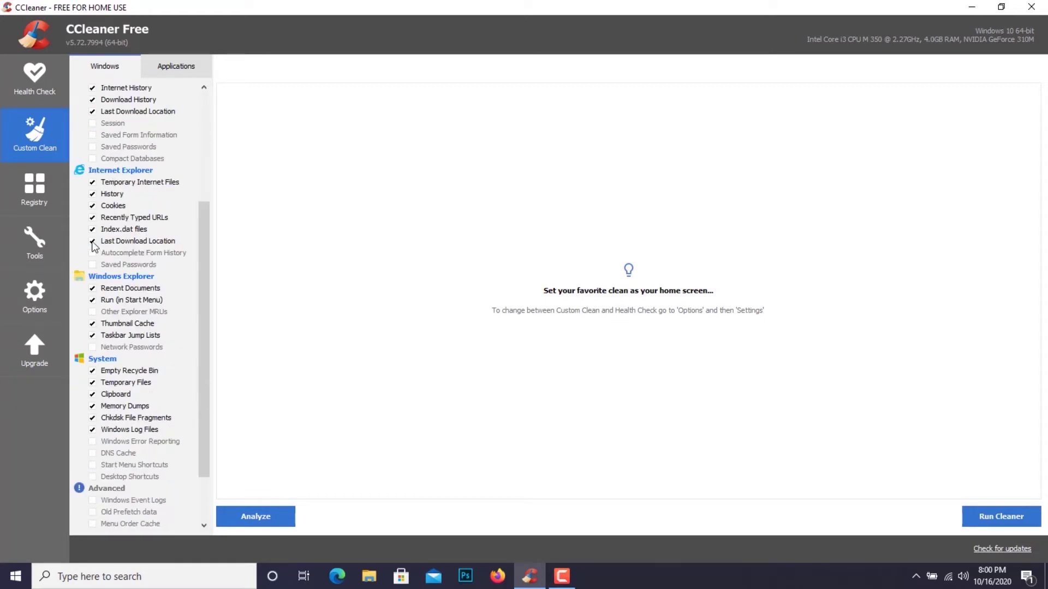
pyautogui.scroll(-1, 94, 246)
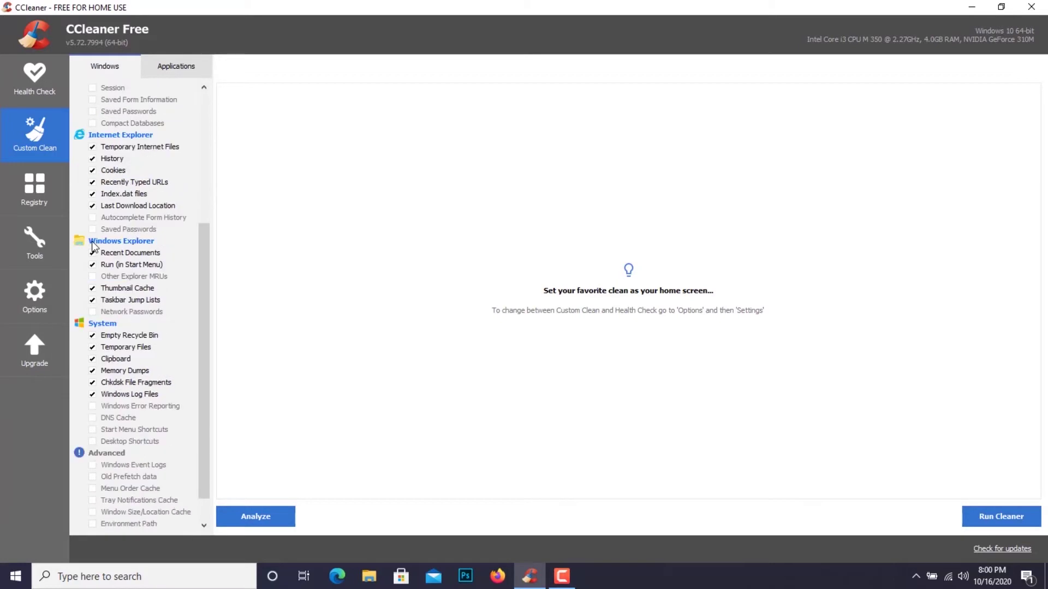
pyautogui.scroll(-1, 94, 247)
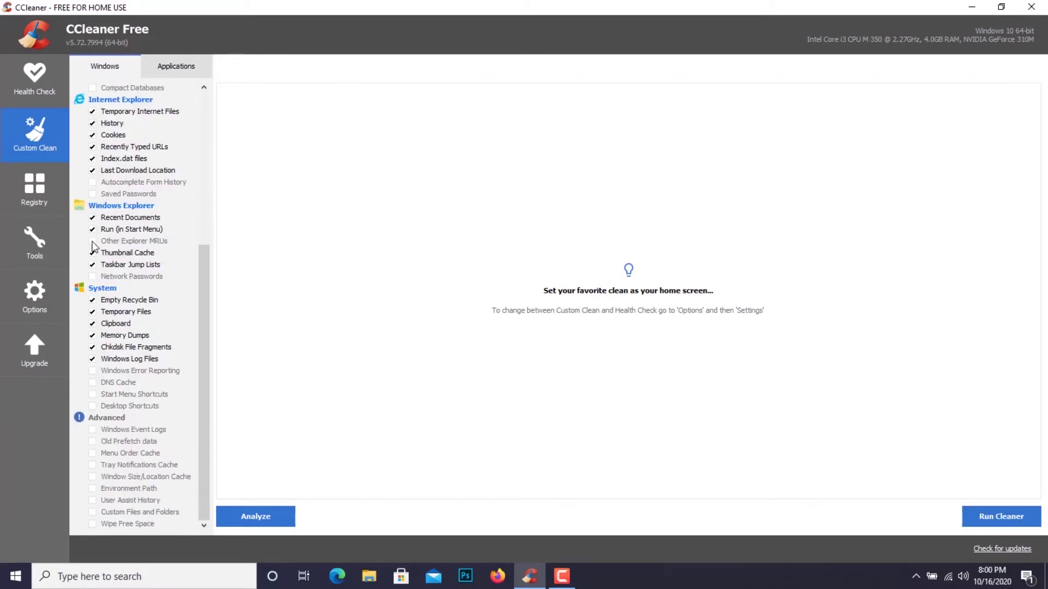
pyautogui.click(175, 66)
pyautogui.click(1003, 516)
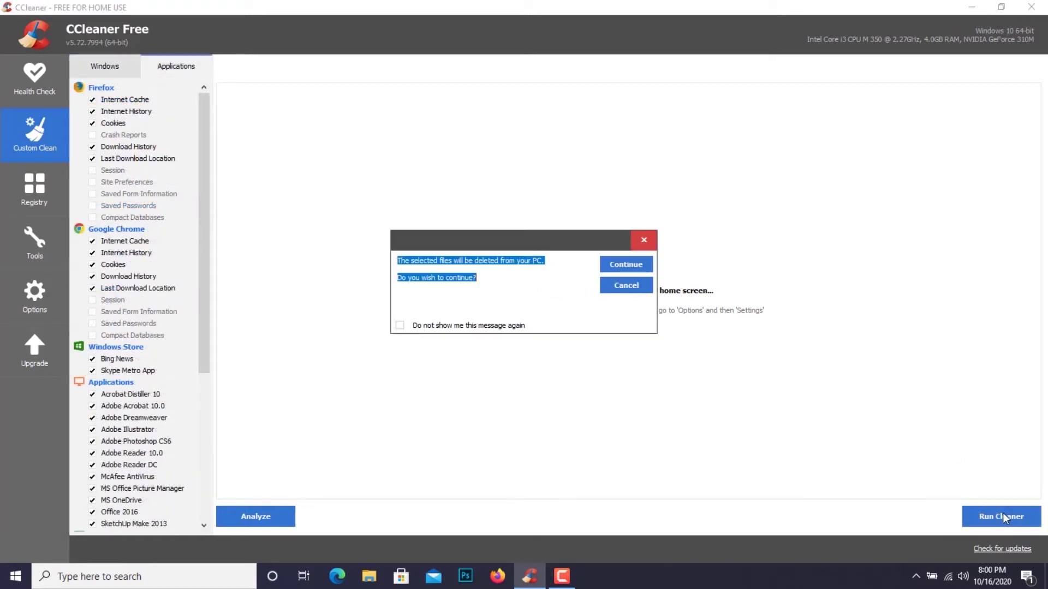
pyautogui.click(625, 265)
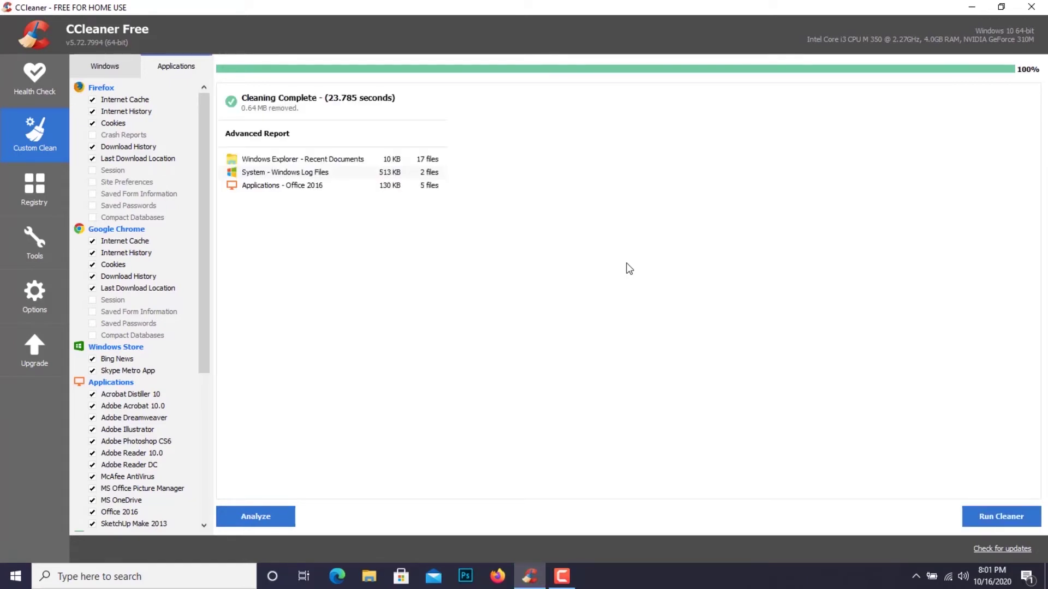
# - Scan the registry for issues and fix all selected ones without backing up the registry
pyautogui.click(35, 185)
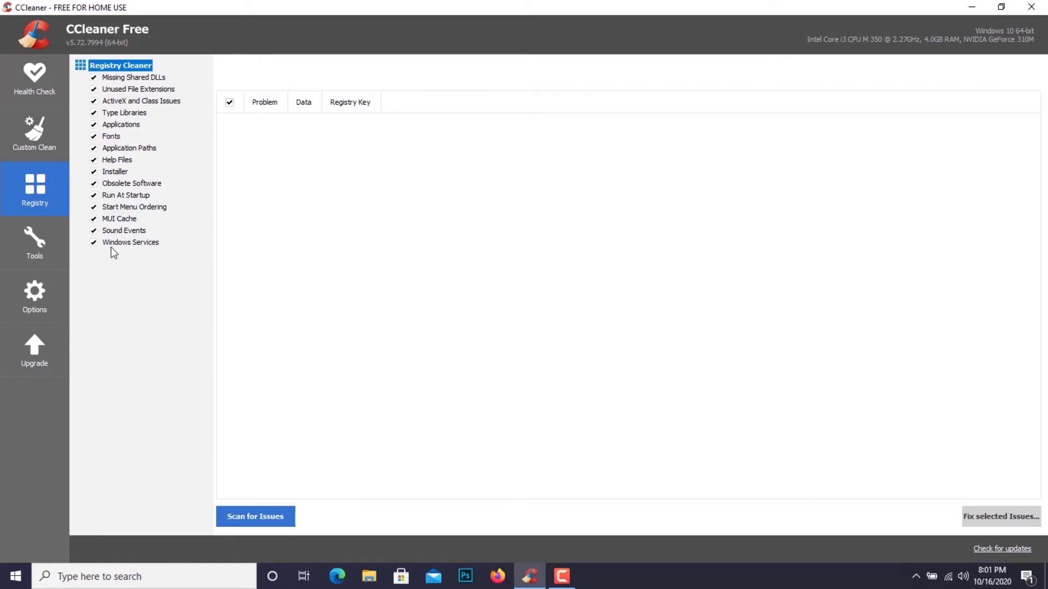
pyautogui.click(255, 516)
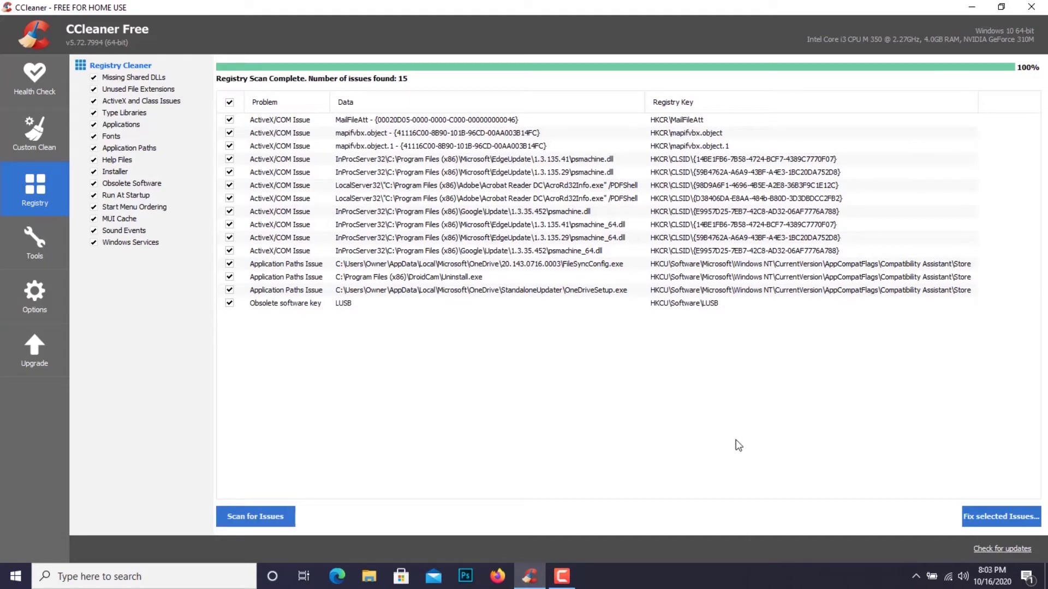
pyautogui.click(1000, 519)
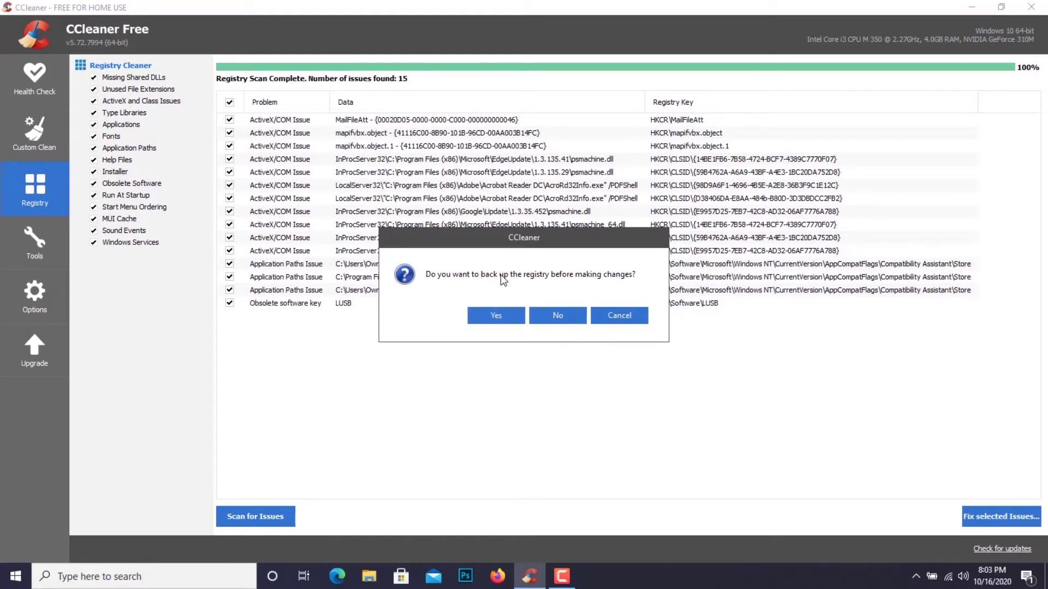
pyautogui.click(558, 320)
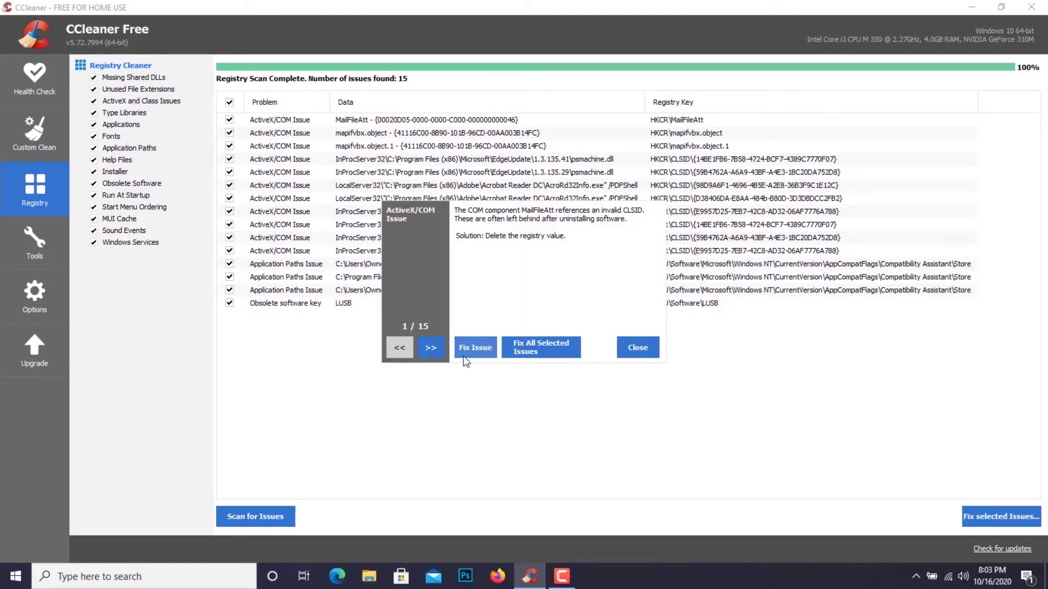
pyautogui.click(480, 346)
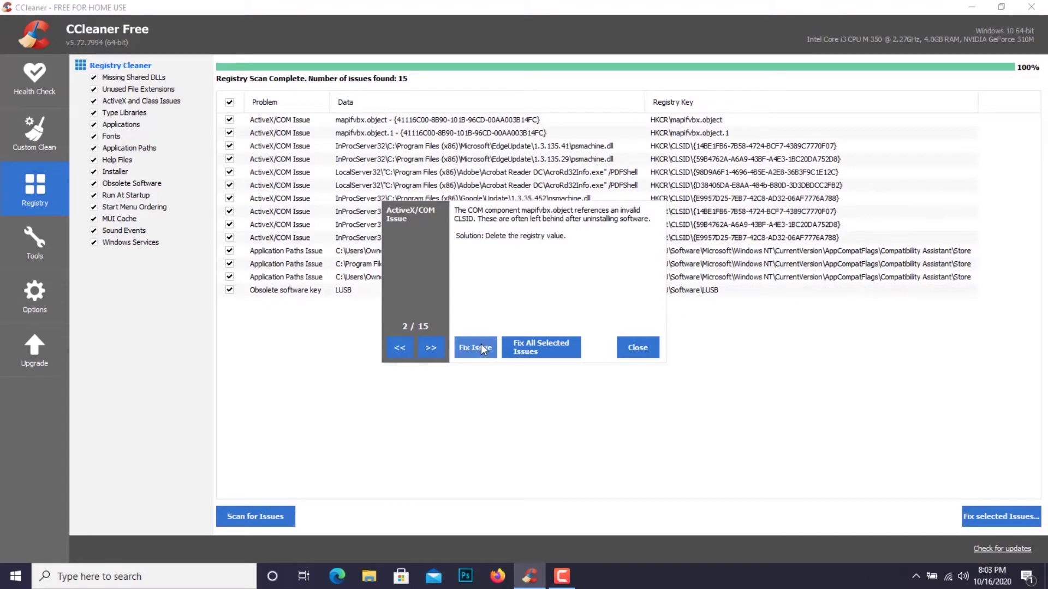
pyautogui.click(538, 344)
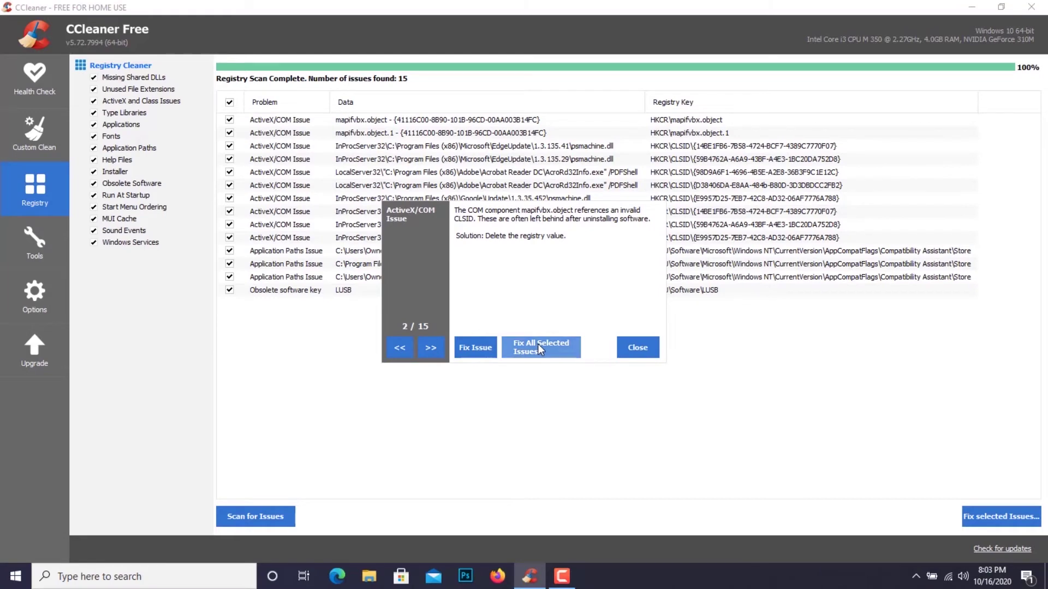
pyautogui.click(638, 353)
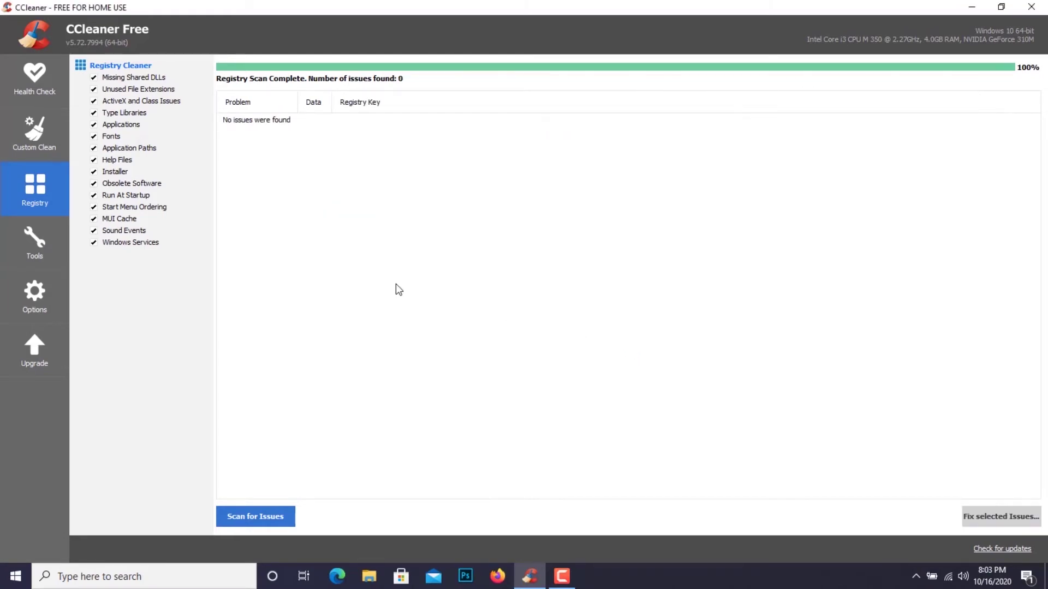
# - Look through the list of installed programs in the Uninstall tool
pyautogui.click(37, 238)
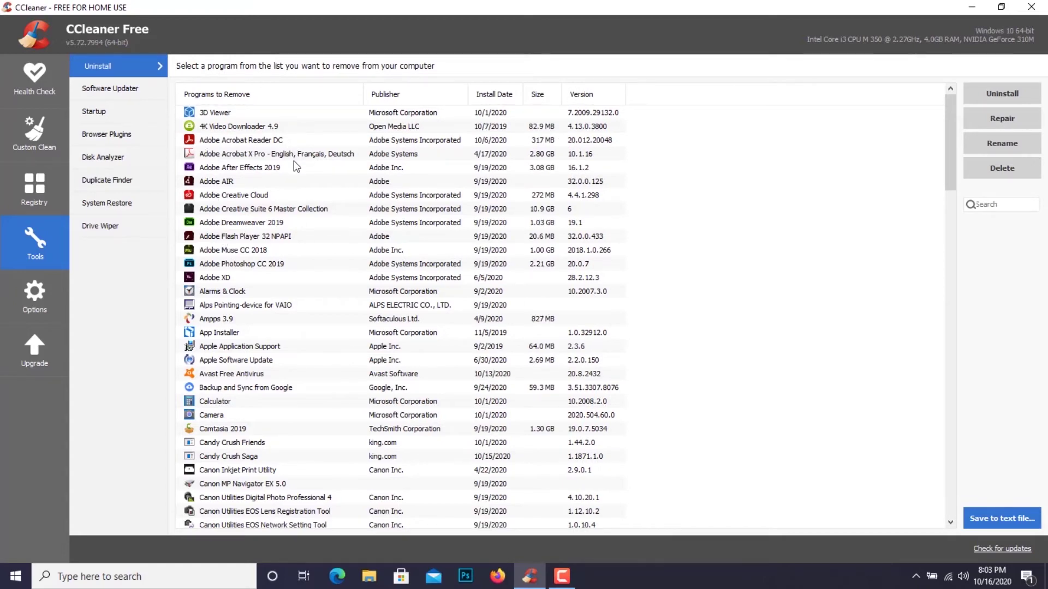
pyautogui.scroll(-20, 294, 162)
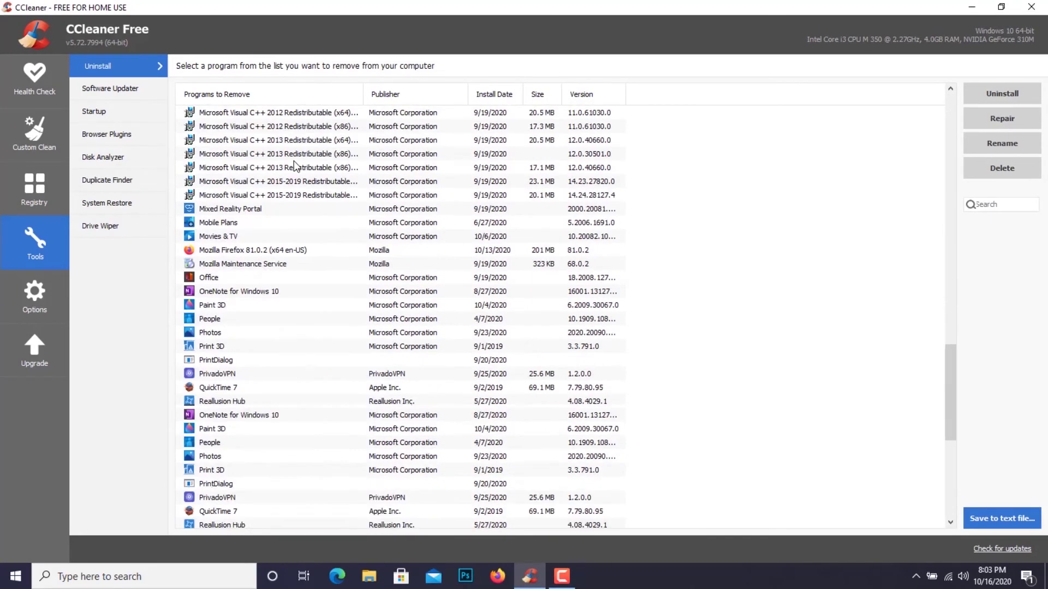
pyautogui.scroll(-8, 294, 161)
pyautogui.scroll(7, 293, 161)
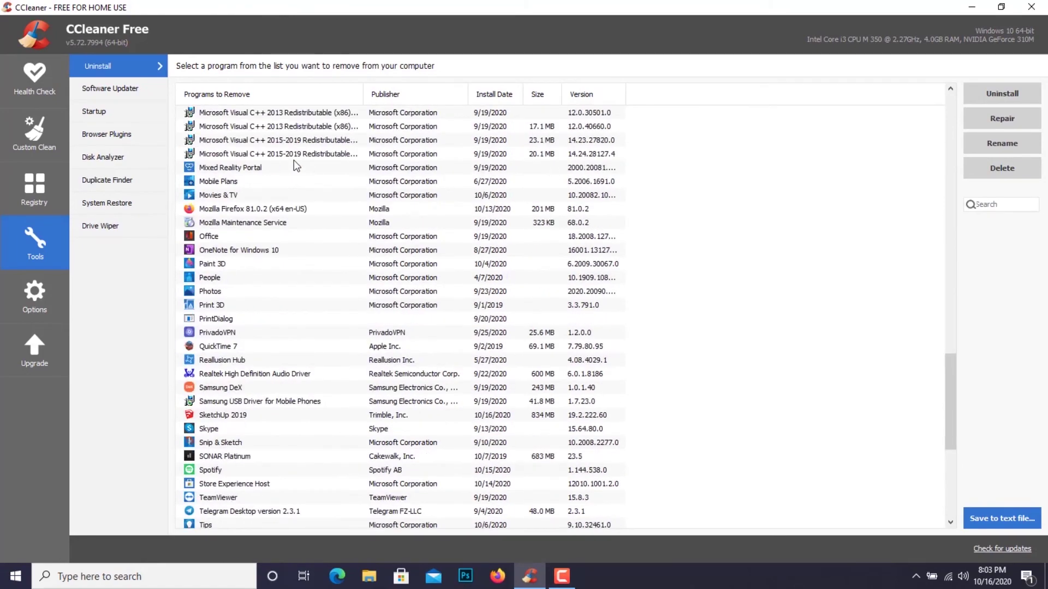
pyautogui.scroll(20, 293, 163)
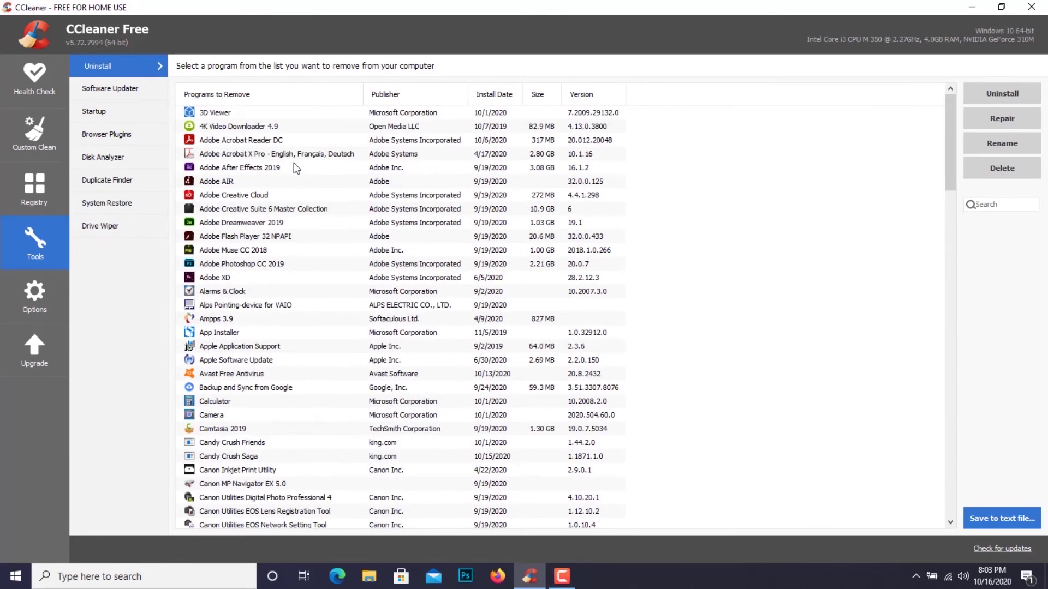
# - Disable the FlashPlayerUpdate and AdobeAAMUpdater-1.0 entries among the Windows startup programs
pyautogui.click(96, 113)
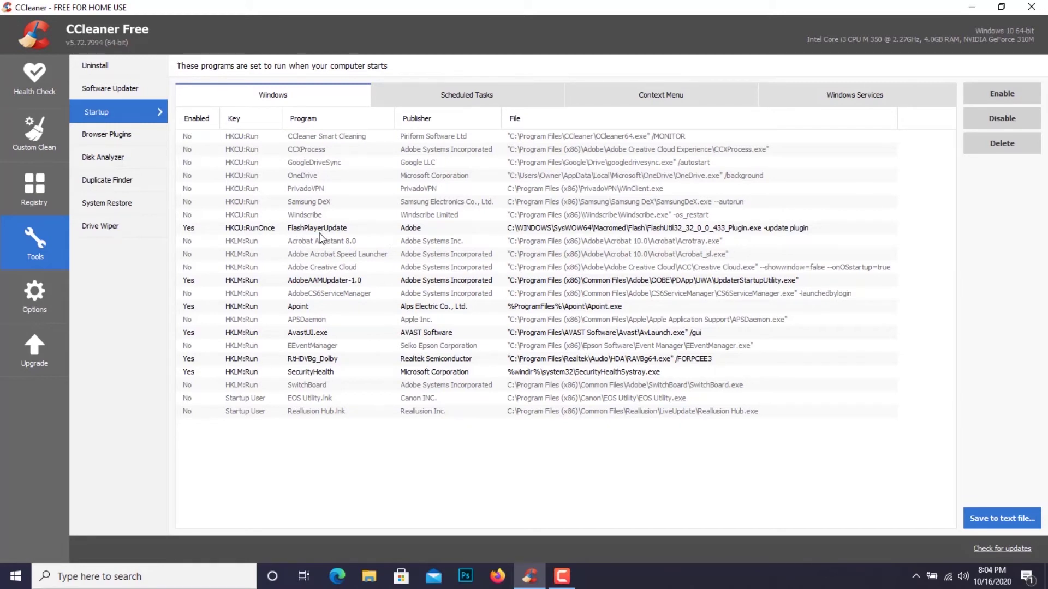
pyautogui.click(193, 228)
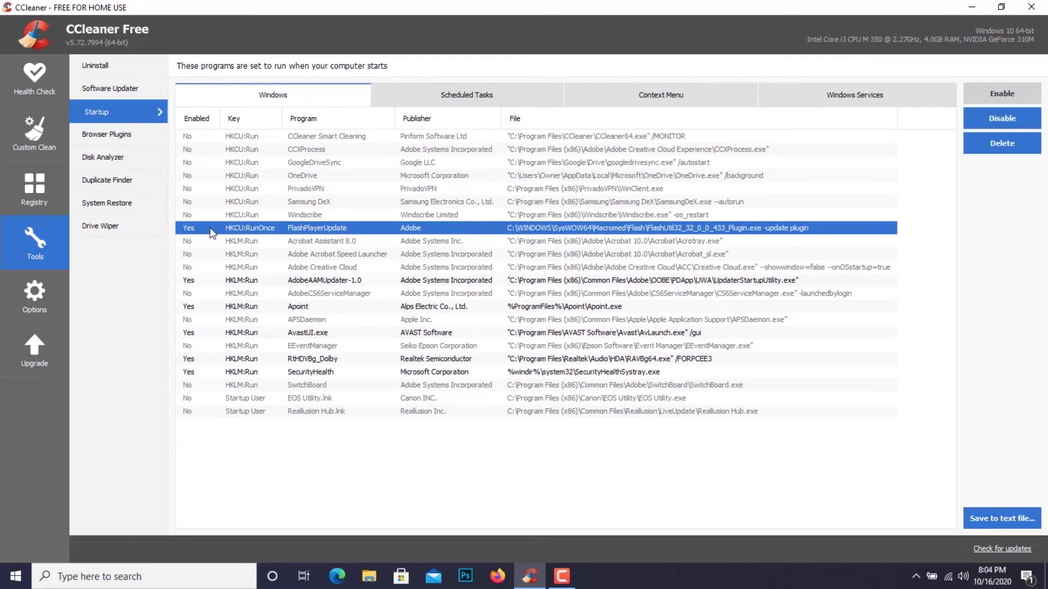
pyautogui.click(1004, 119)
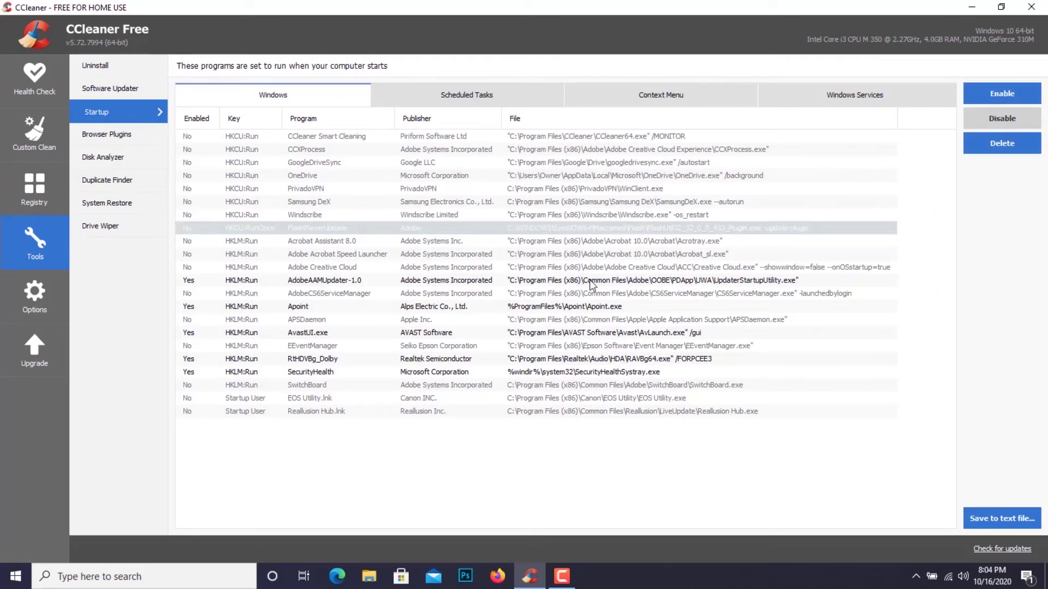
pyautogui.click(344, 280)
pyautogui.click(1002, 119)
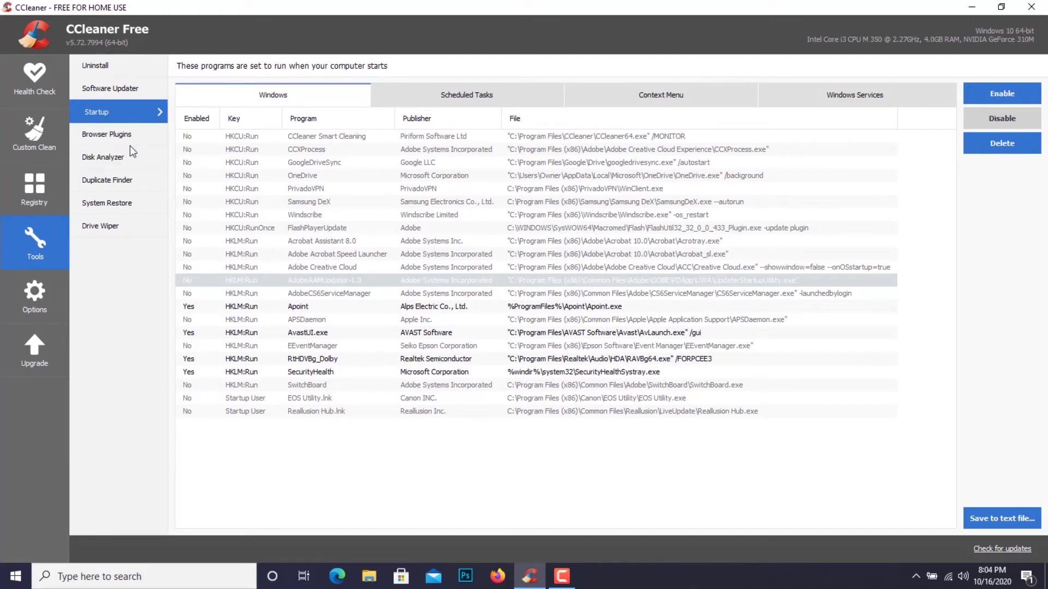
# - Examine the Internet Explorer browser plugins, the Disk Analyzer categories and the Duplicate Finder criteria
pyautogui.click(113, 138)
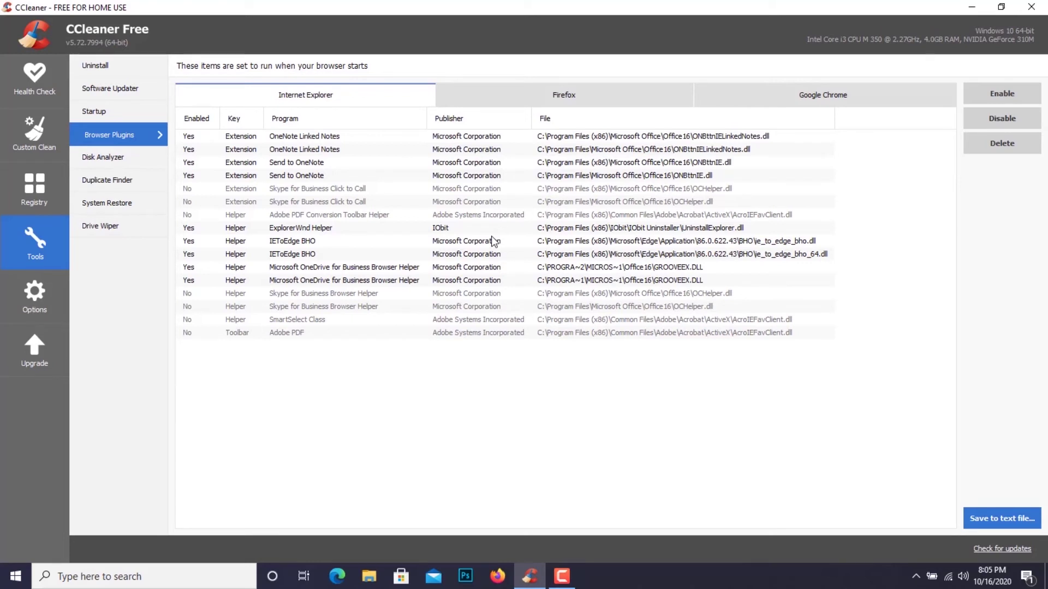
pyautogui.click(101, 156)
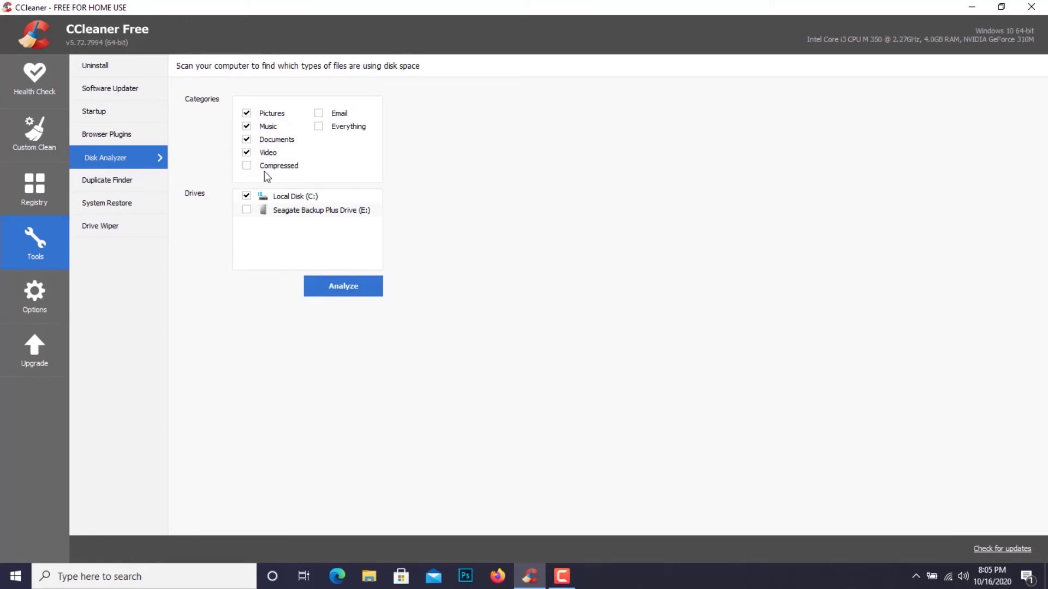
pyautogui.click(115, 185)
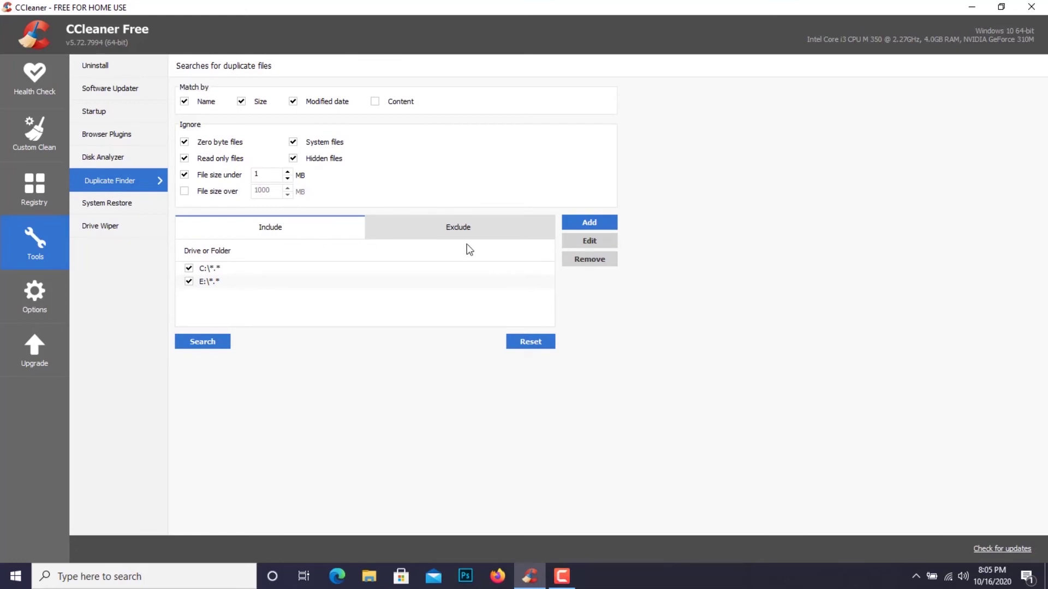
# - Examine the program options for Settings, Cookies, Include, Exclude, Scheduling, Smart Cleaning and Advanced
pyautogui.click(34, 295)
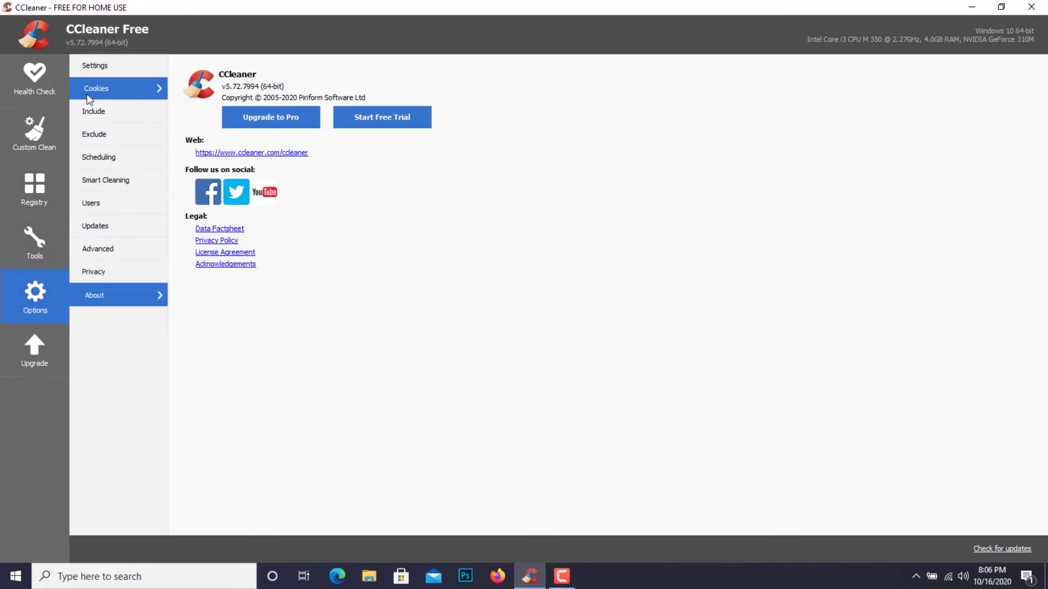
pyautogui.click(90, 66)
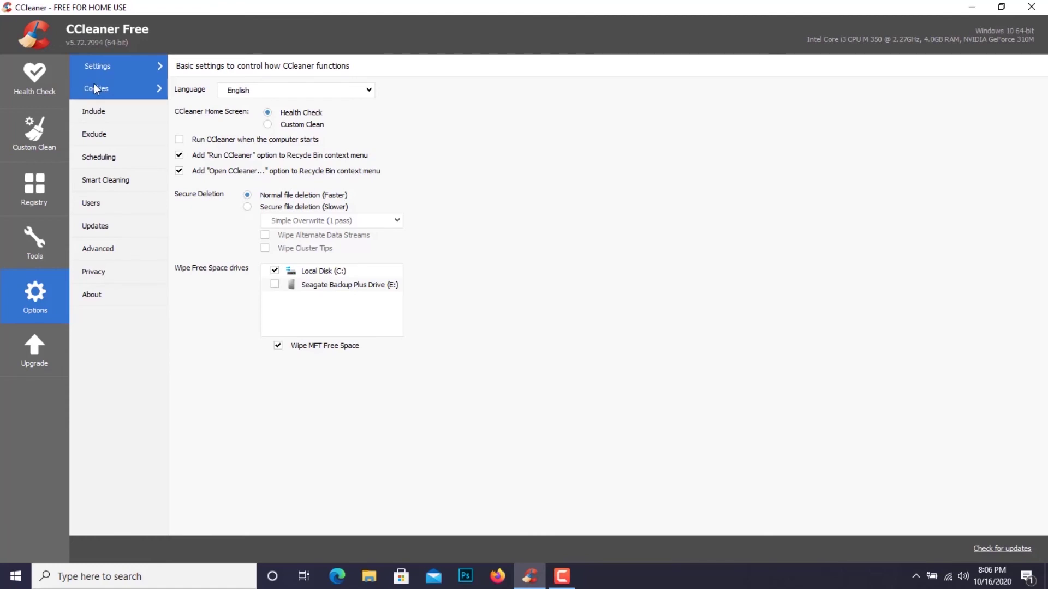
pyautogui.click(94, 84)
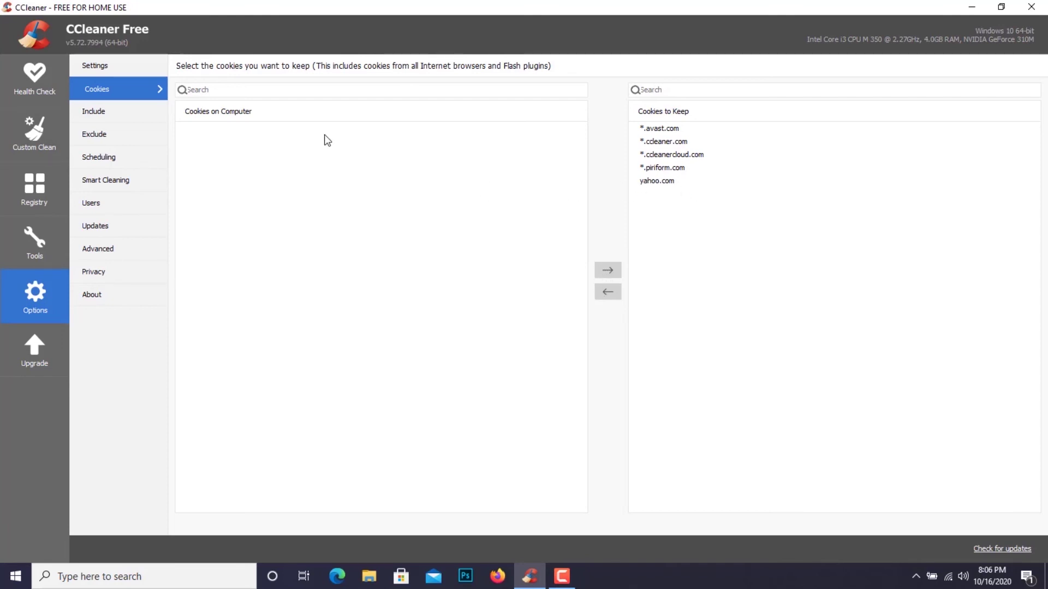
pyautogui.click(108, 112)
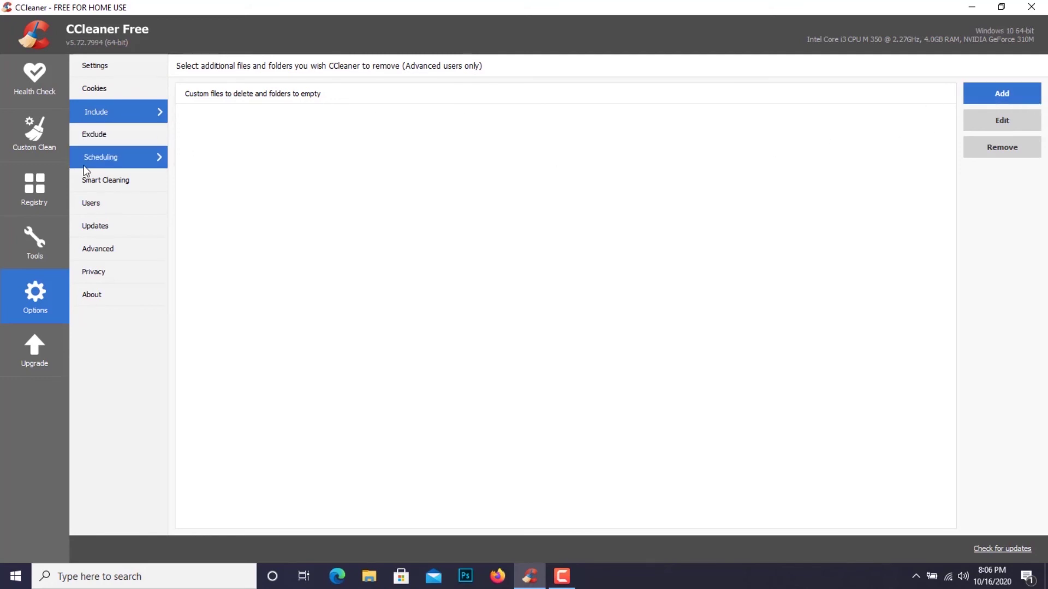
pyautogui.click(102, 133)
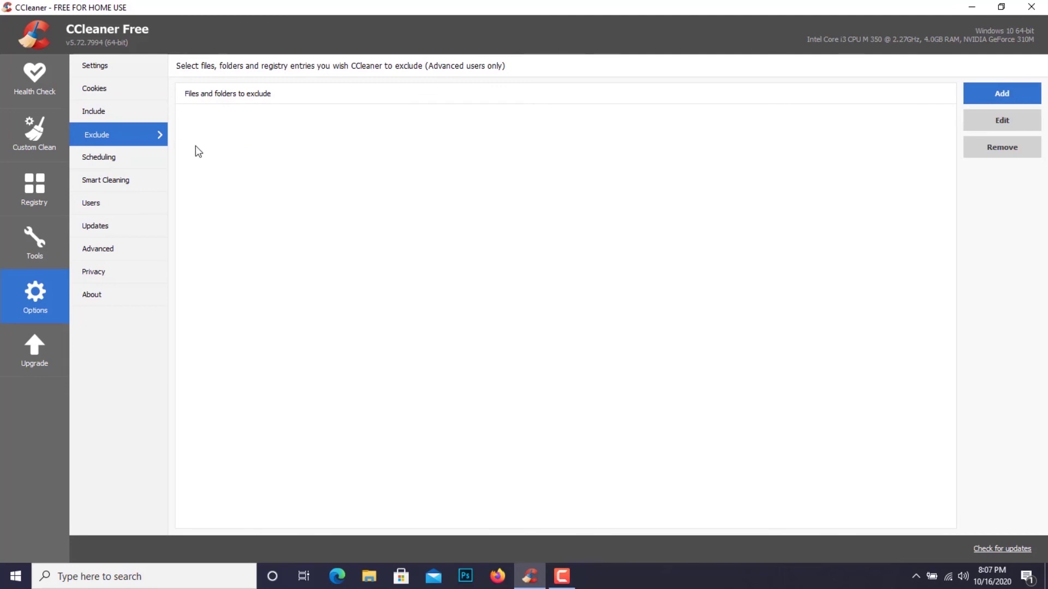
pyautogui.click(111, 158)
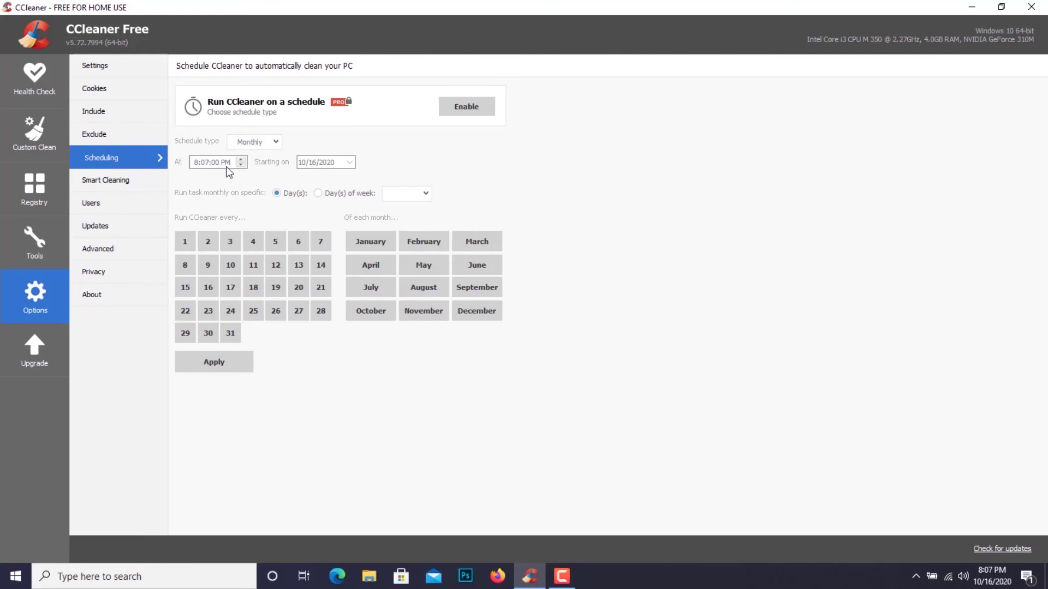
pyautogui.click(130, 181)
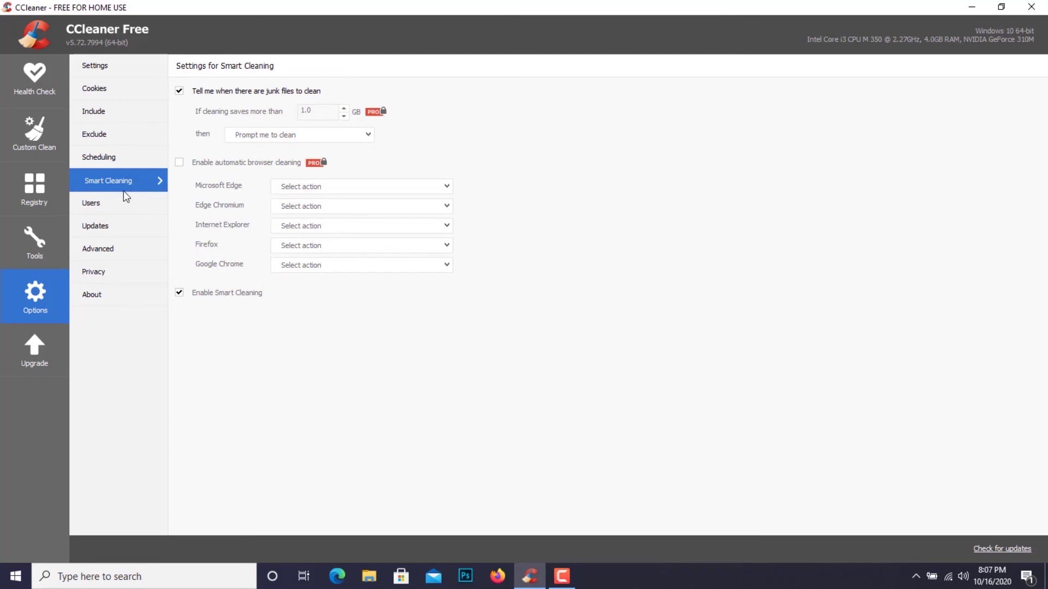
pyautogui.click(102, 249)
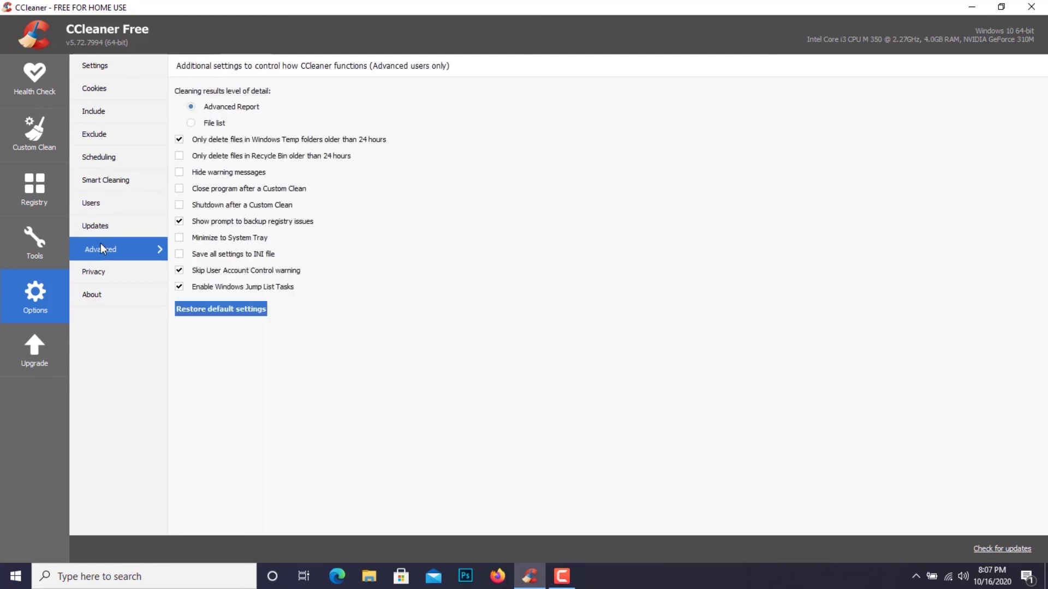